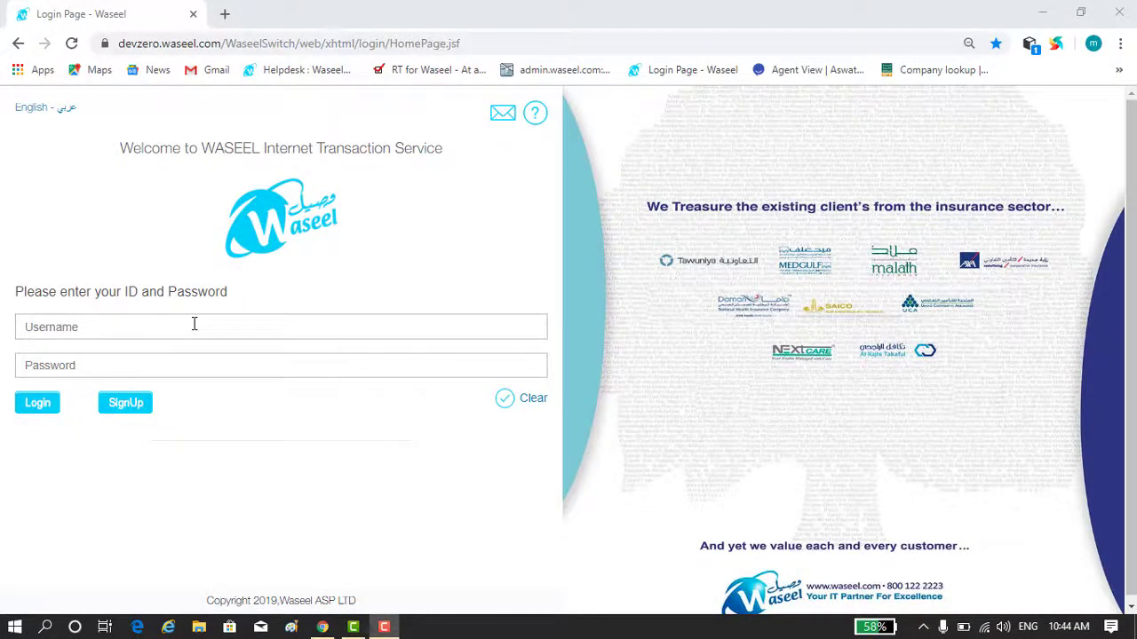
# - Sign in to Waseel Portal with the saved admin username and the account password
pyautogui.click(194, 325)
pyautogui.hotkey('ctrl', 'v')
pyautogui.click(180, 358)
pyautogui.write('••••••')
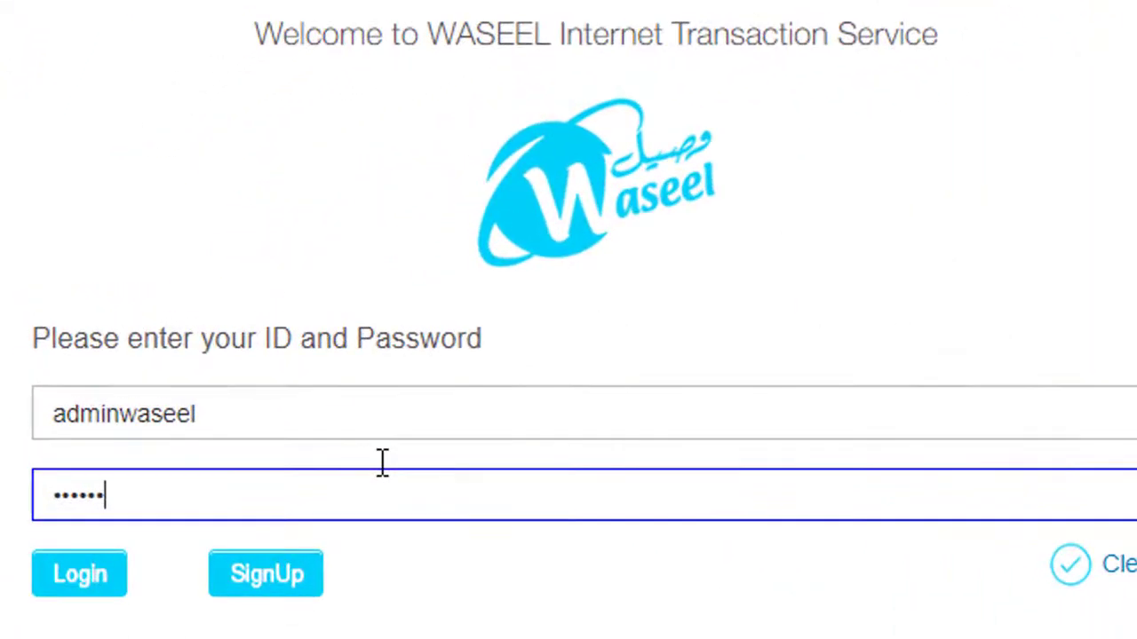
pyautogui.click(103, 559)
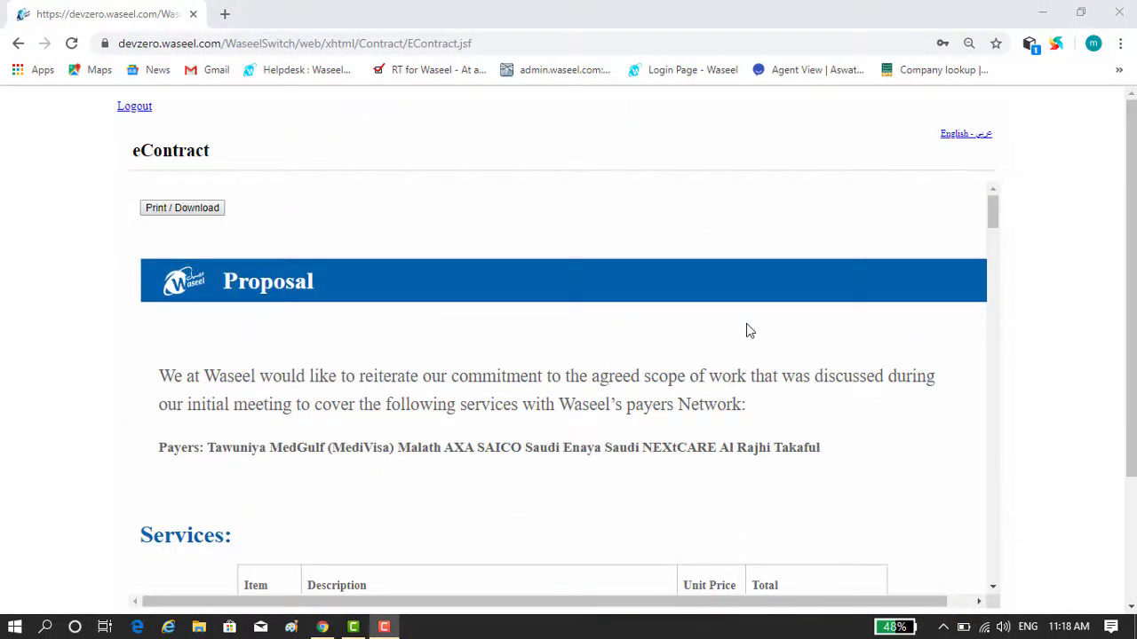
# - Open the contract's Print / Download copy in a new tab, then return to the eContract tab
pyautogui.scroll(-4, 746, 323)
pyautogui.scroll(-7, 748, 330)
pyautogui.scroll(5, 748, 330)
pyautogui.scroll(5, 748, 328)
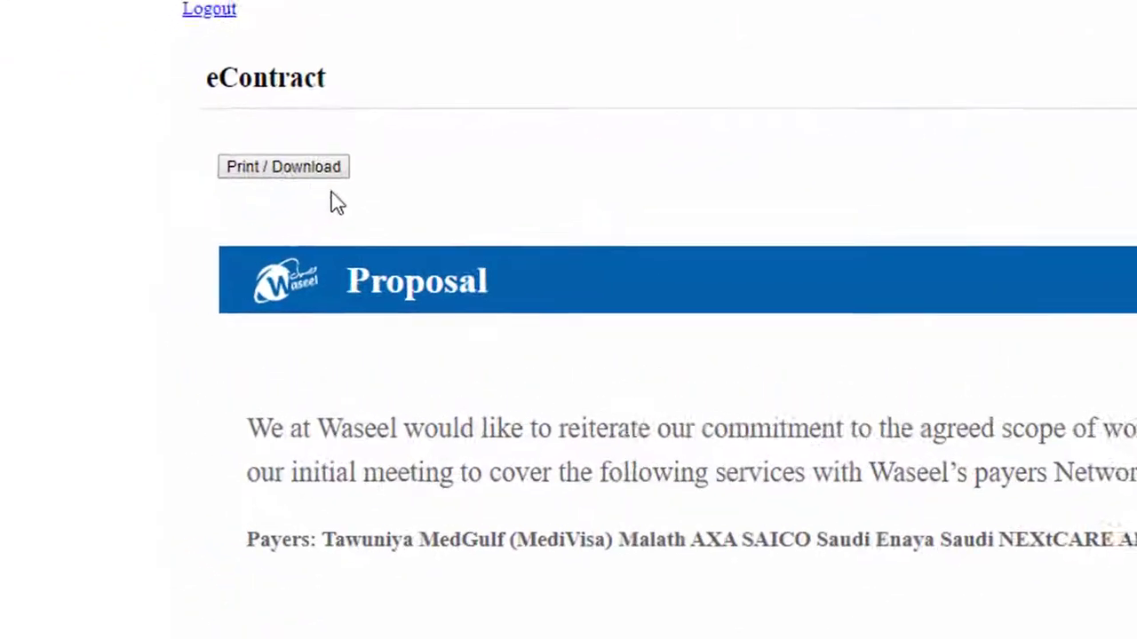
pyautogui.click(306, 173)
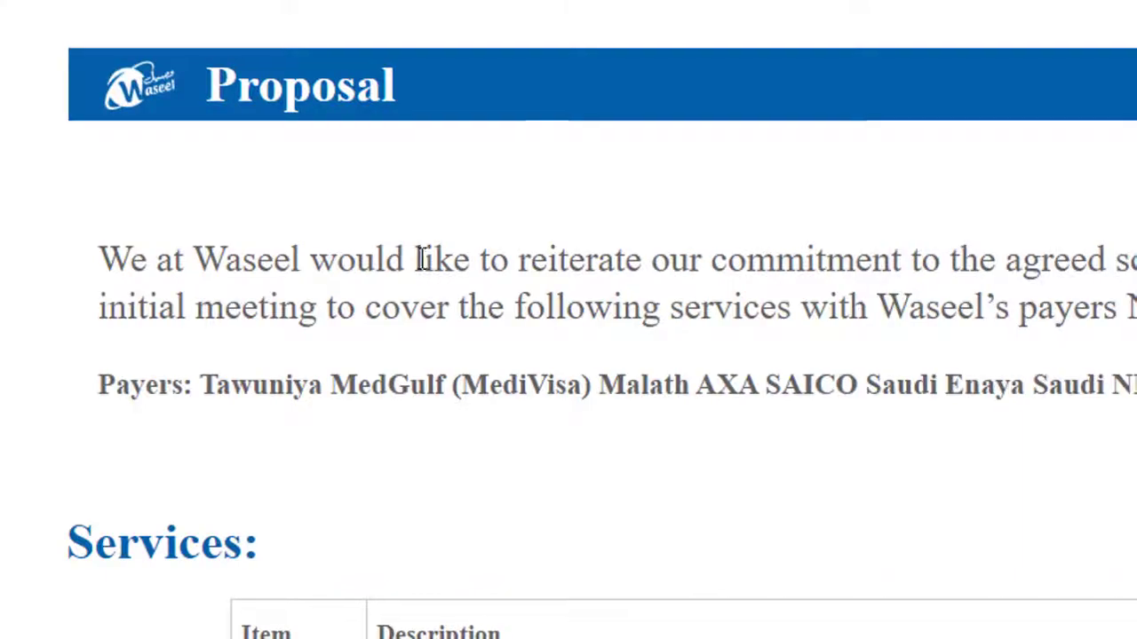
pyautogui.click(106, 13)
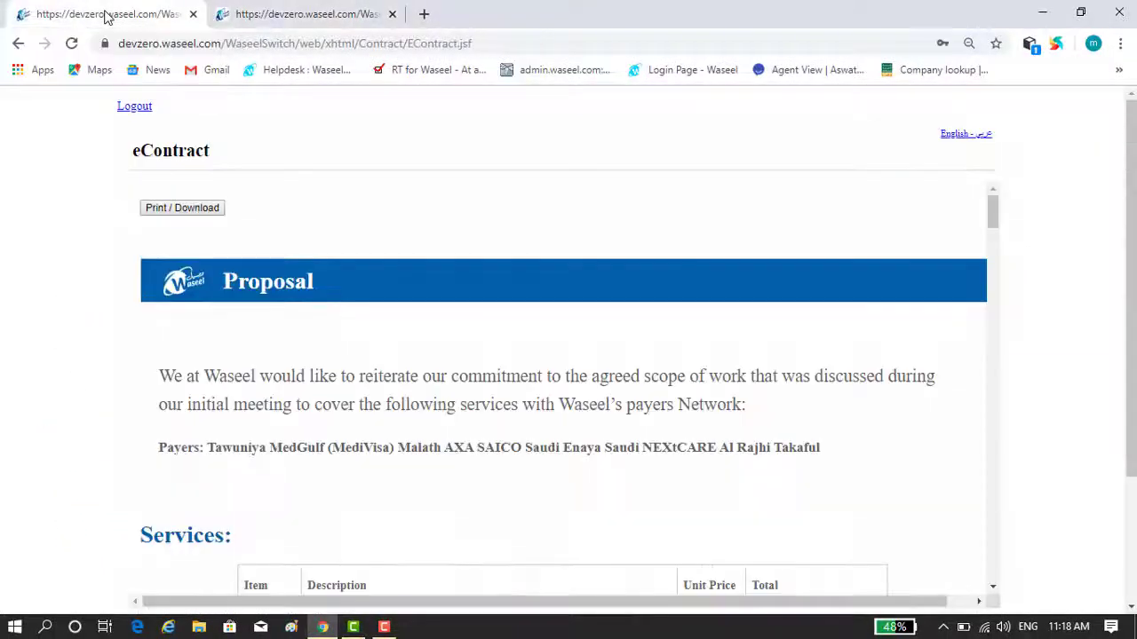
# - Fill the signer's name, e-mail and mobile number using the autofill suggestions
pyautogui.scroll(-2, 1109, 243)
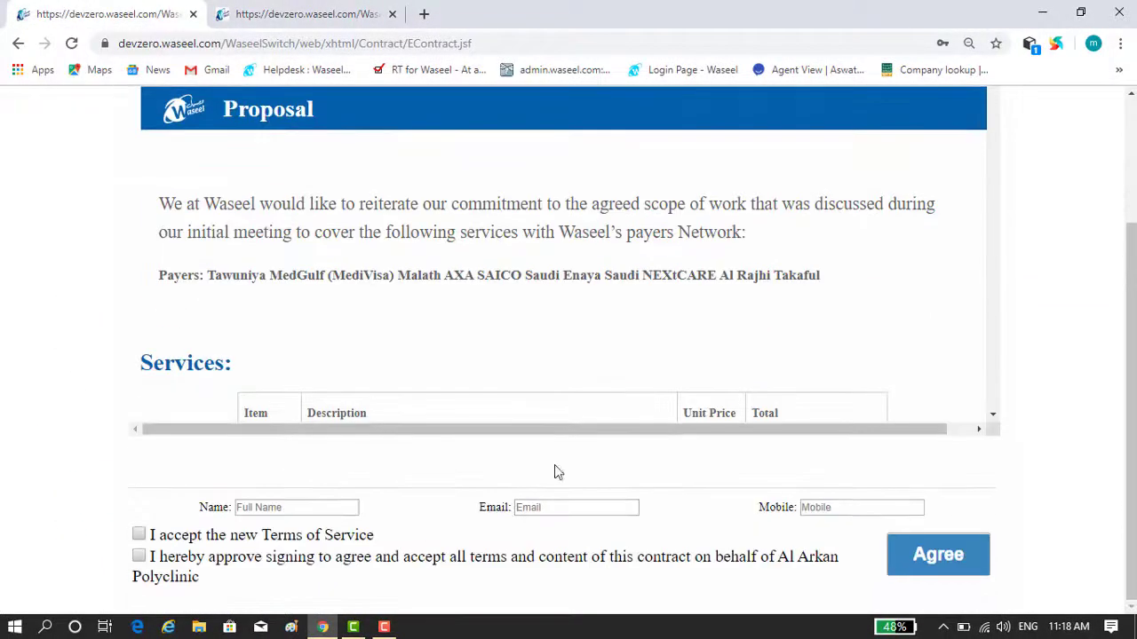
pyautogui.click(316, 507)
pyautogui.write('waseel')
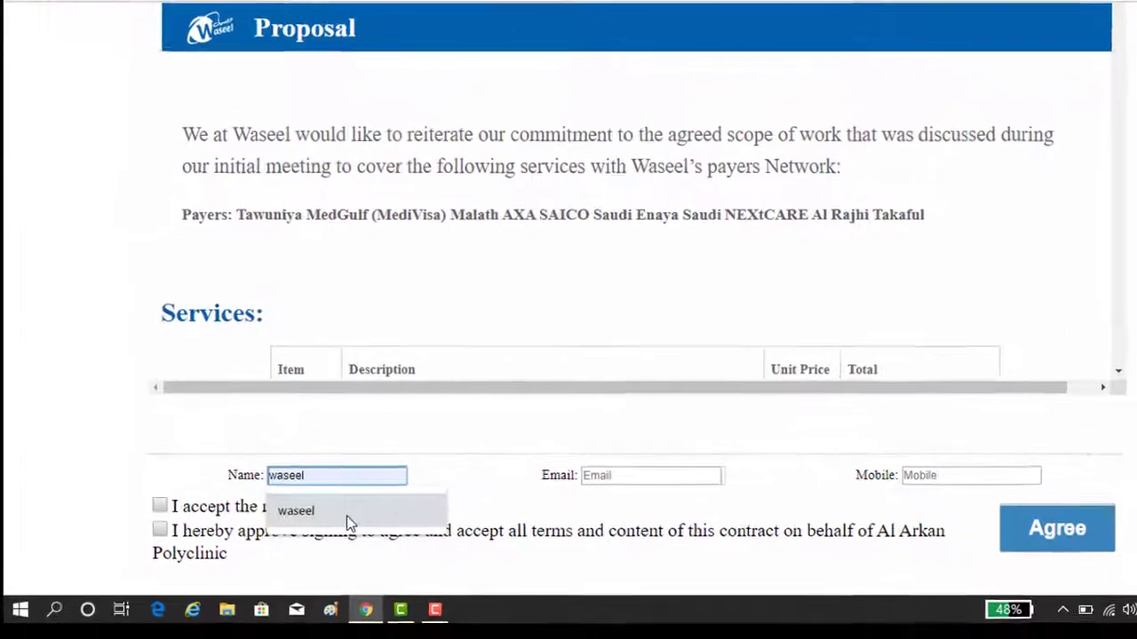
pyautogui.click(304, 549)
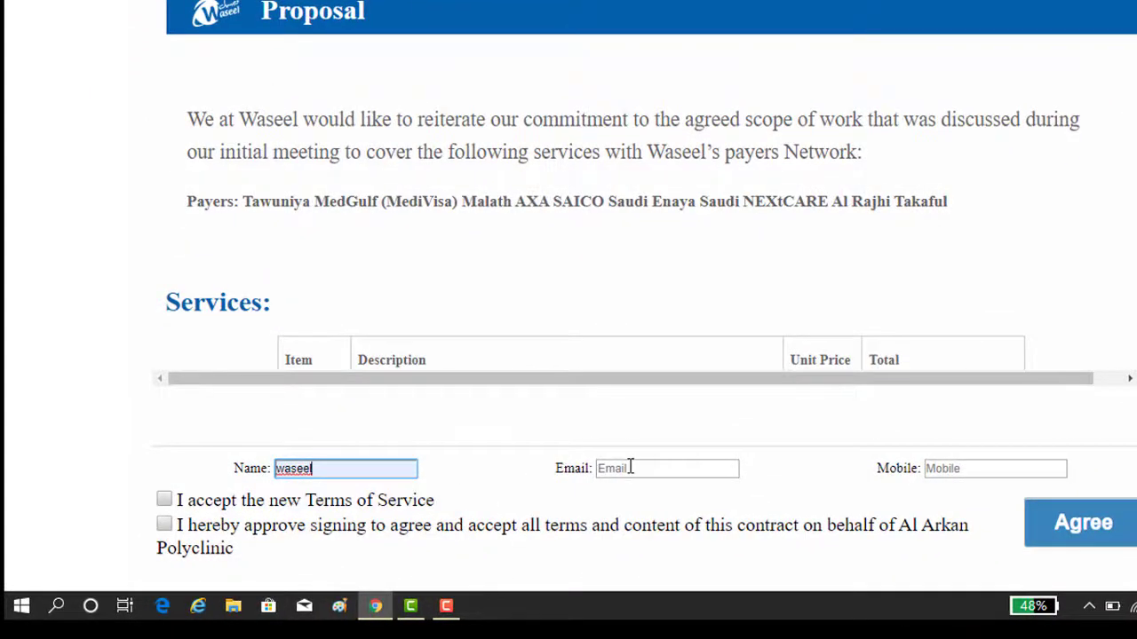
pyautogui.click(630, 468)
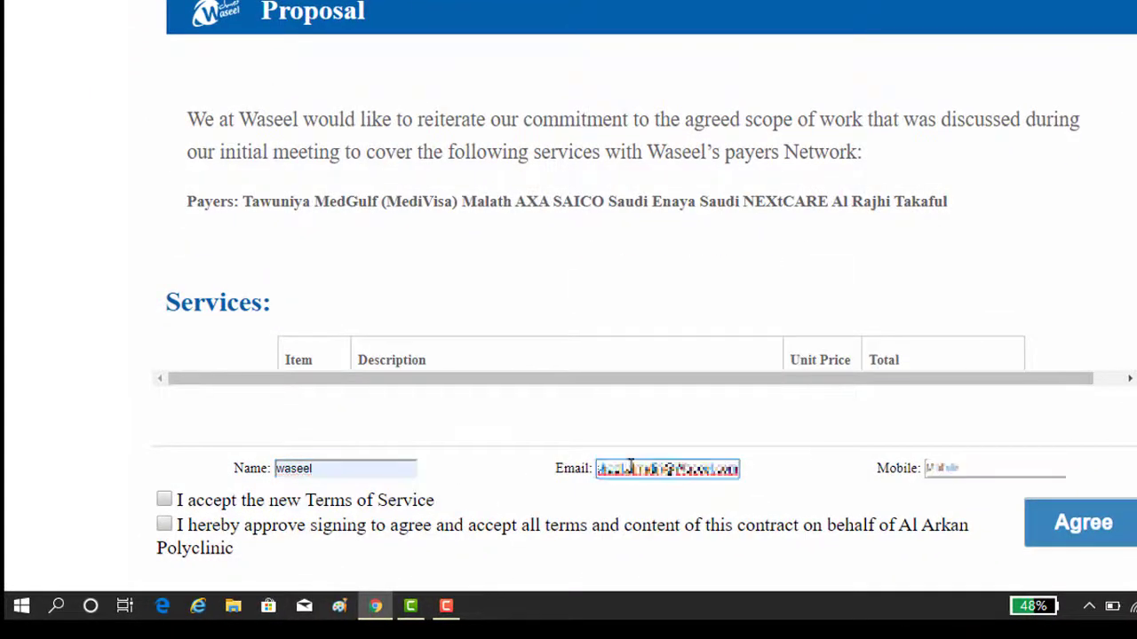
pyautogui.click(954, 468)
pyautogui.click(949, 507)
# - Accept the Terms of Service and signing on behalf of Al Arkan Polyclinic, then agree
pyautogui.click(165, 500)
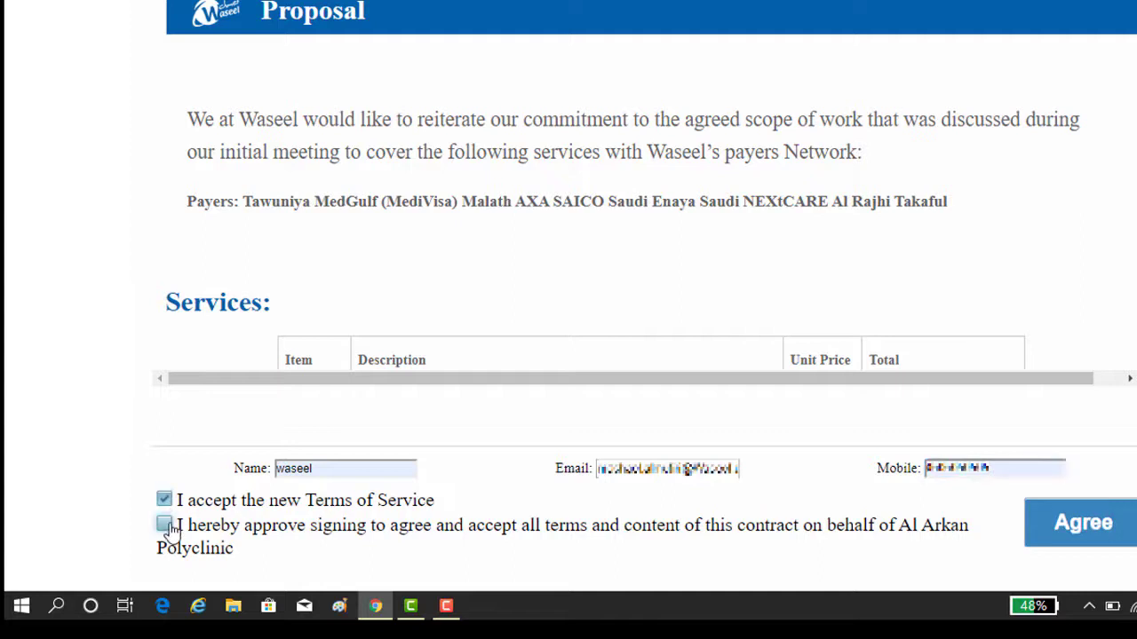
pyautogui.click(165, 524)
pyautogui.click(1107, 528)
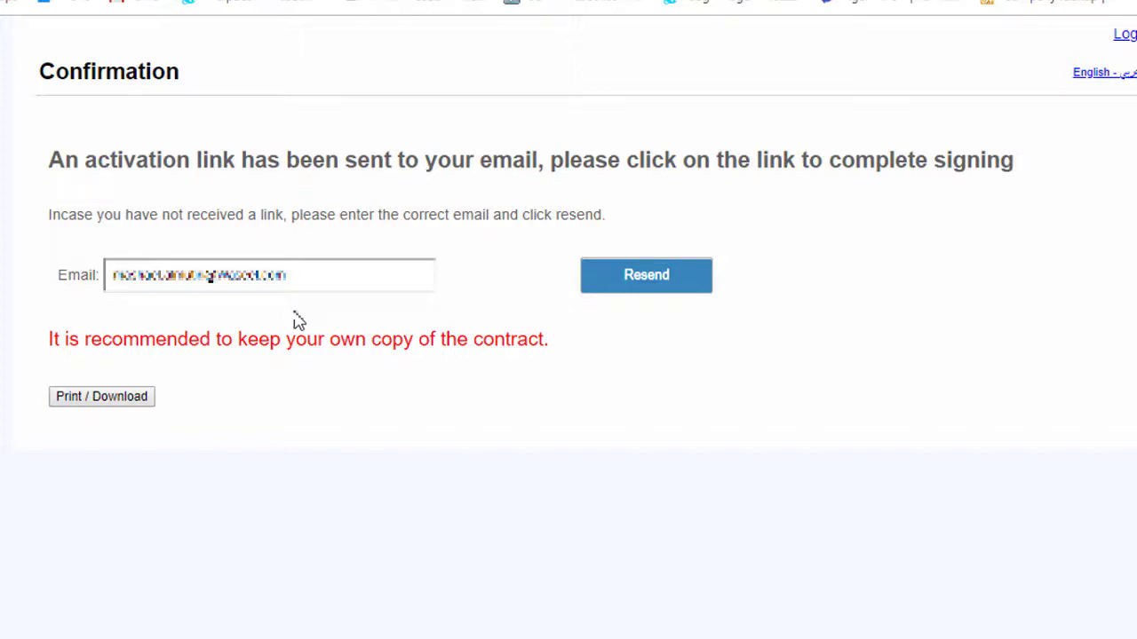
# - Resend the activation e-mail and look through the printable contract PDF
pyautogui.click(630, 293)
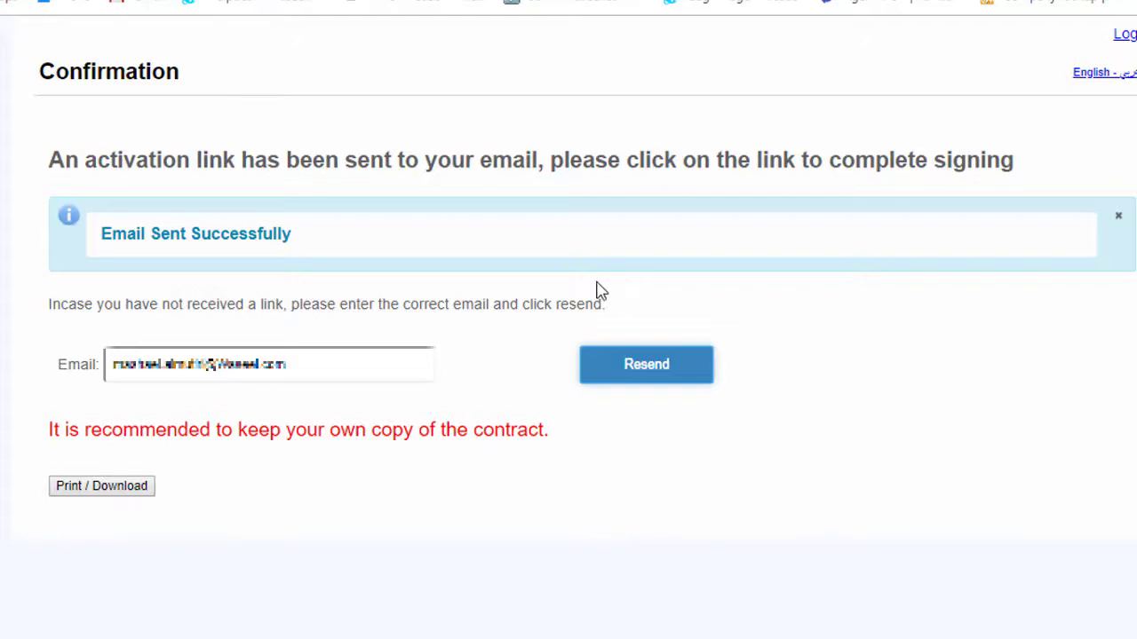
pyautogui.click(141, 495)
pyautogui.scroll(-4, 495, 388)
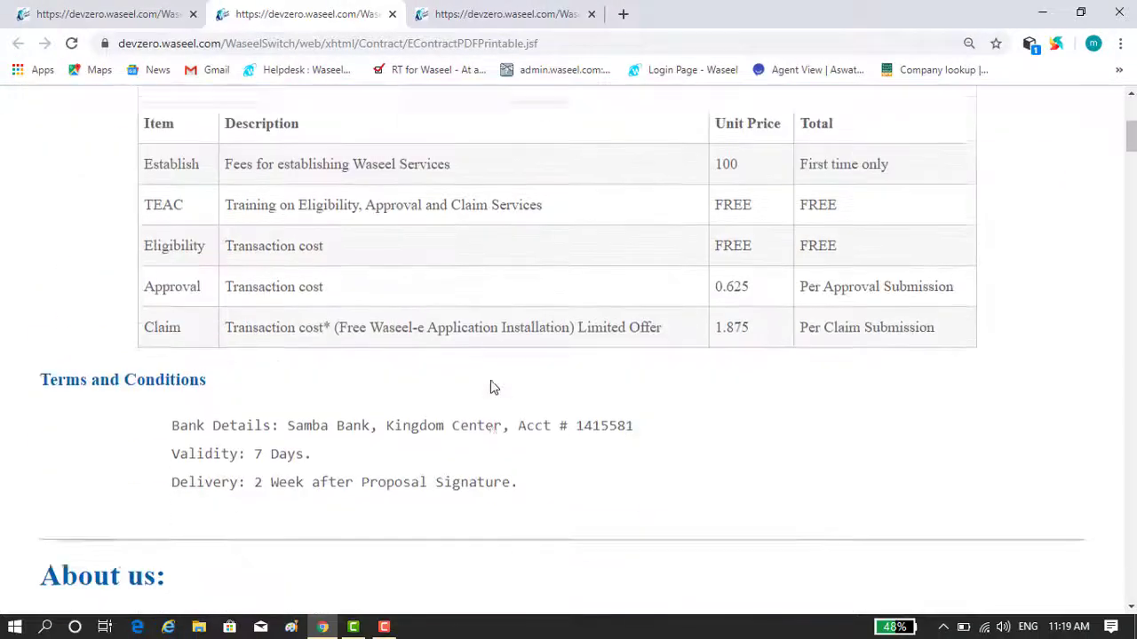
pyautogui.scroll(-10, 494, 388)
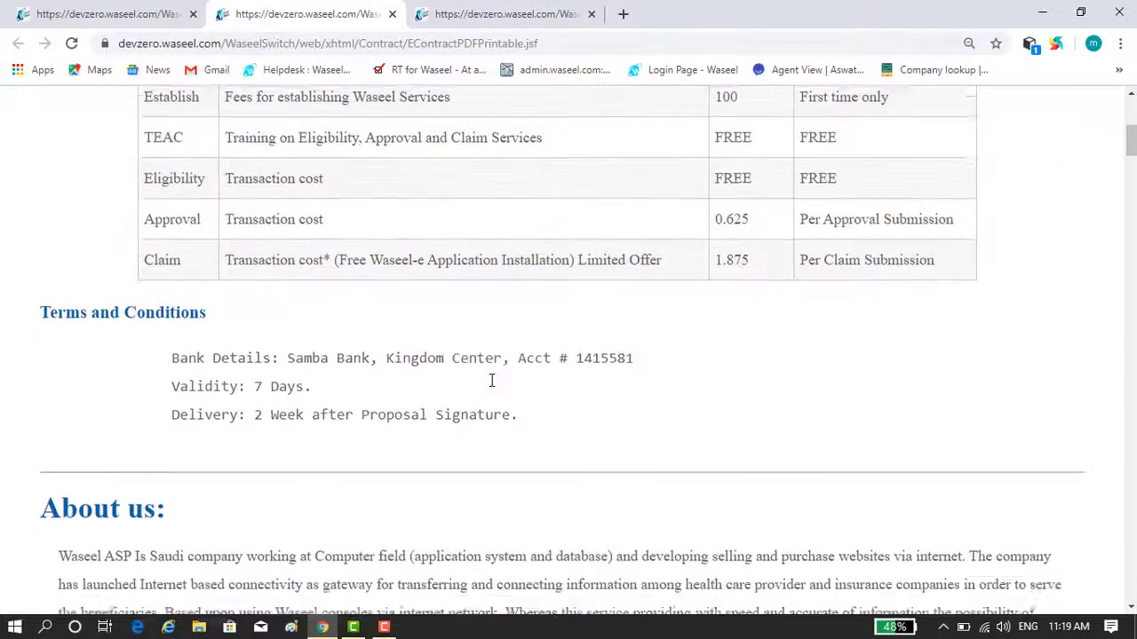
pyautogui.scroll(-8, 495, 388)
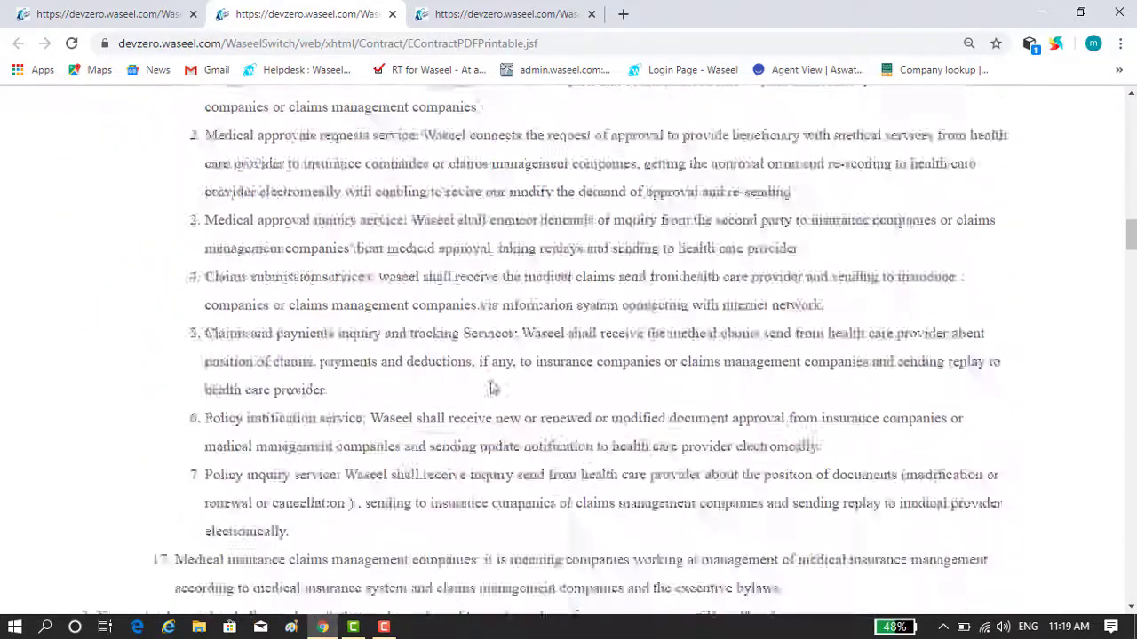
pyautogui.scroll(9, 495, 388)
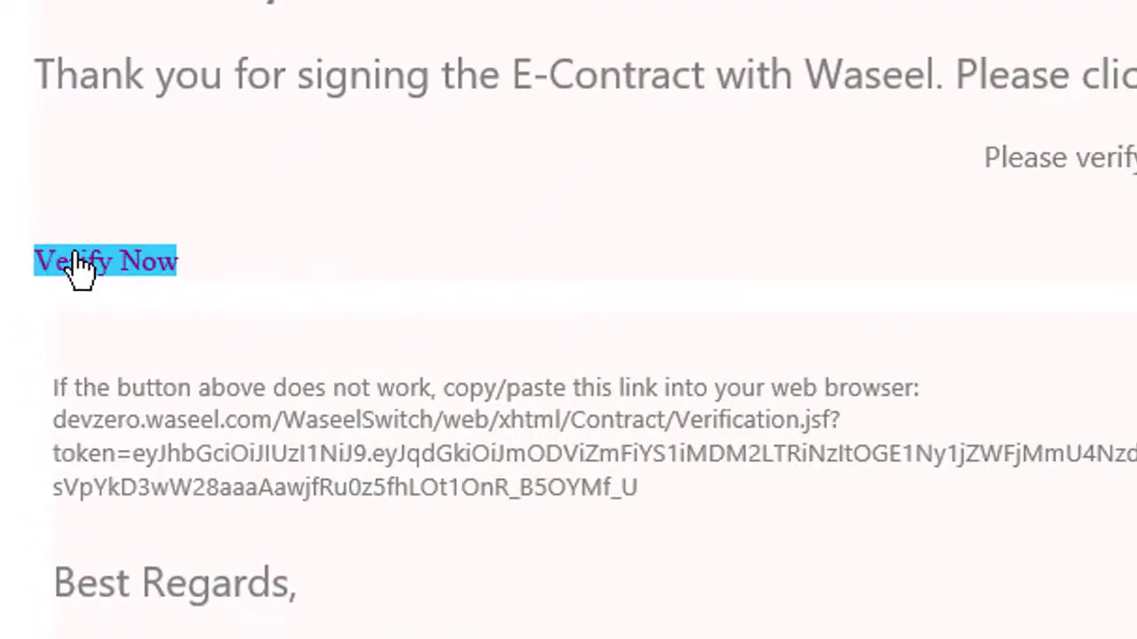
# - Follow the e-mail's Verify Now link and continue from the Activation page to the portal home
pyautogui.click(69, 261)
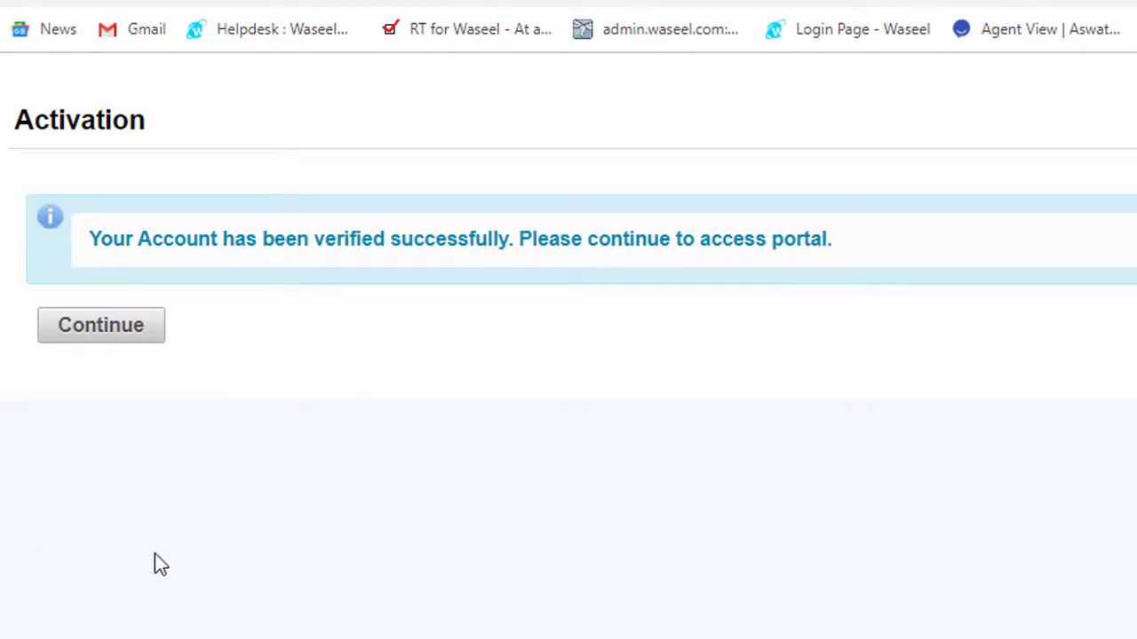
pyautogui.click(85, 325)
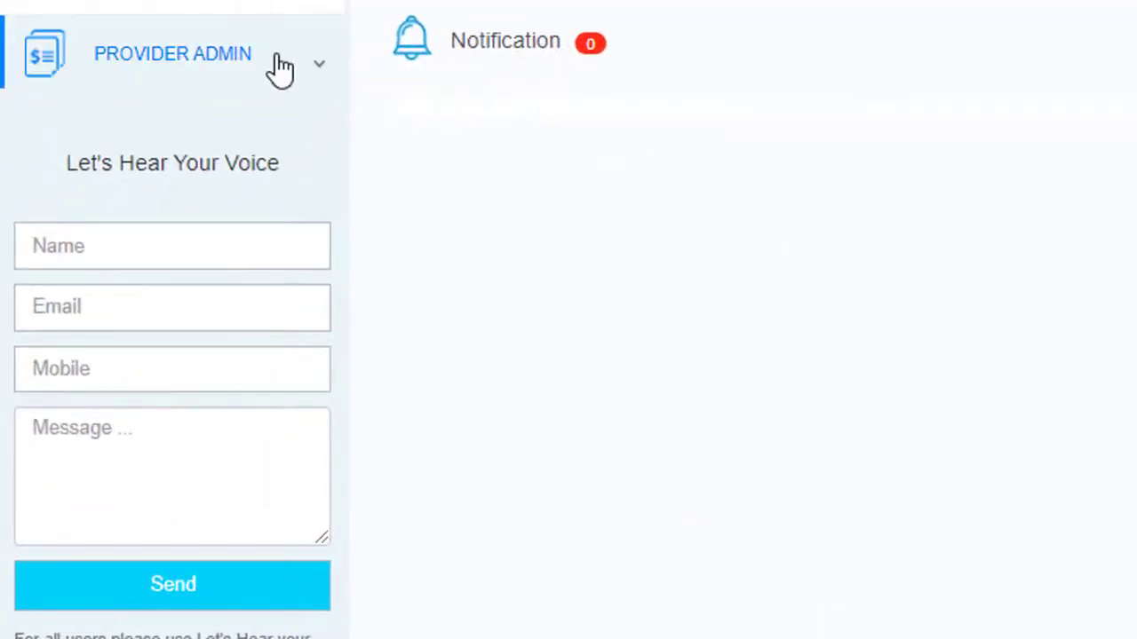
# - Go to USERS MANAGEMENT under PROVIDER ADMIN in the sidebar
pyautogui.click(280, 68)
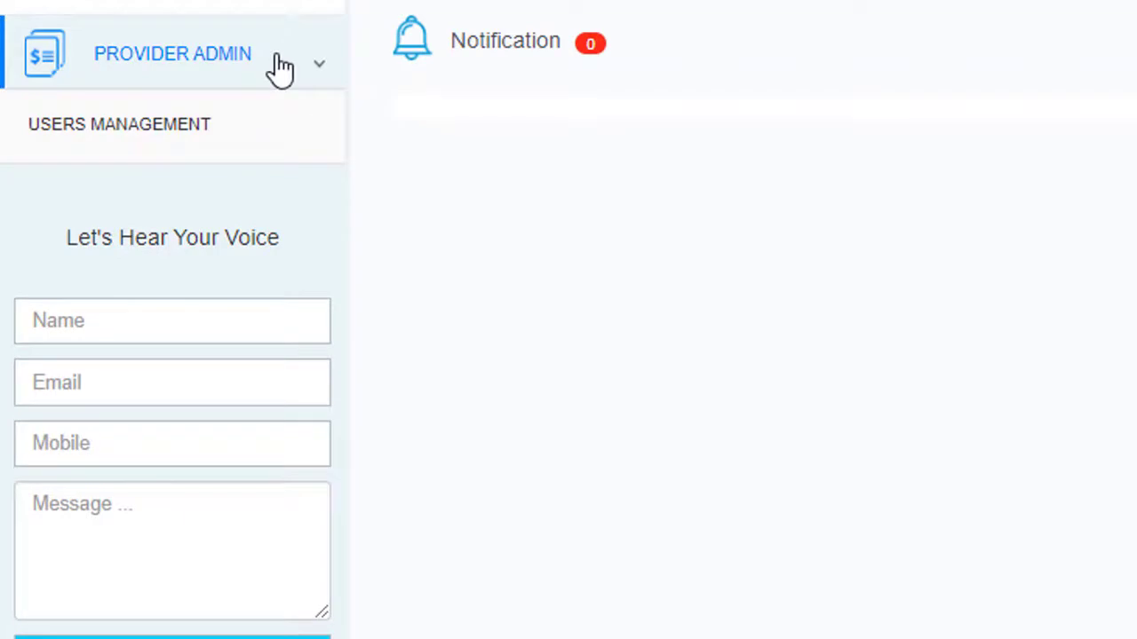
pyautogui.click(276, 143)
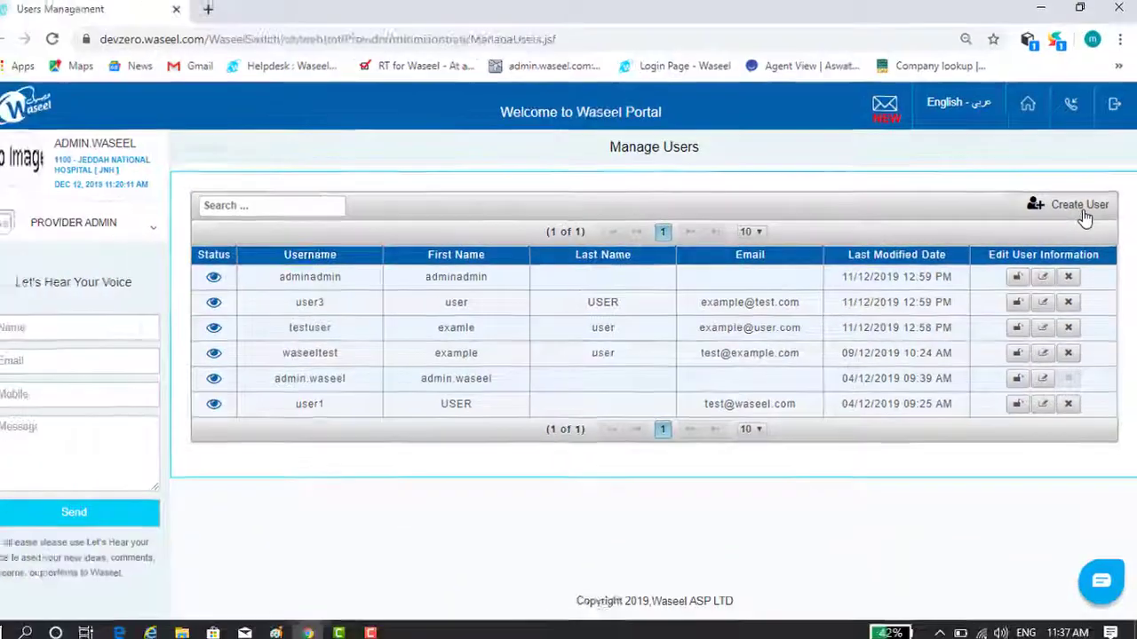
# - Create user USER2 with an e-mail, password, first and last names, and only Eligibility access
pyautogui.click(1078, 206)
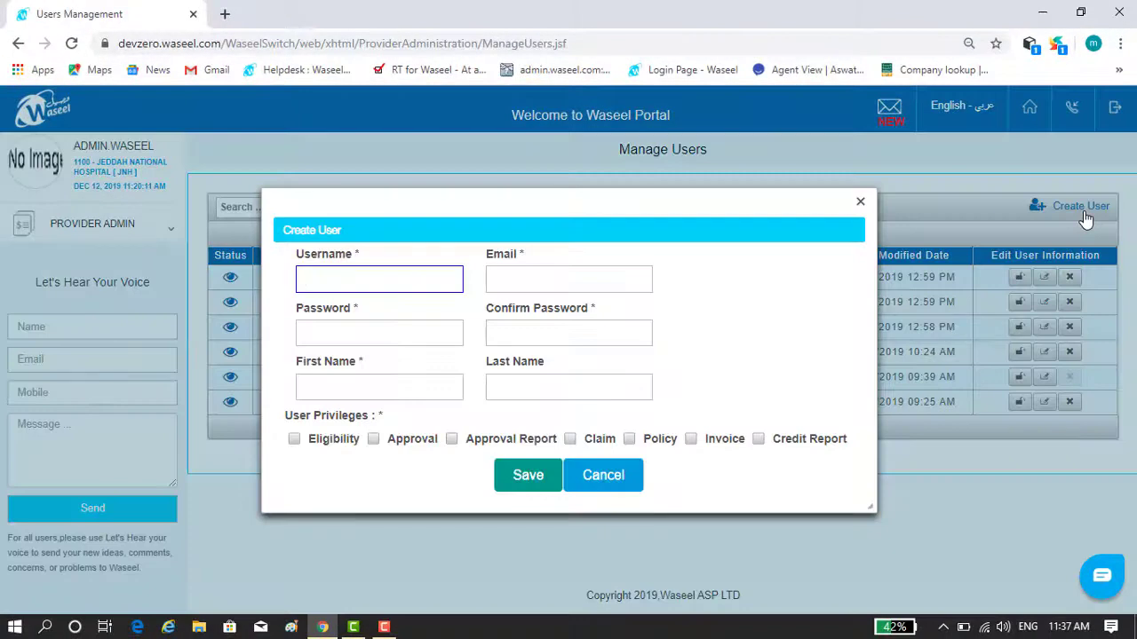
pyautogui.write('USER2')
pyautogui.press('Tab')
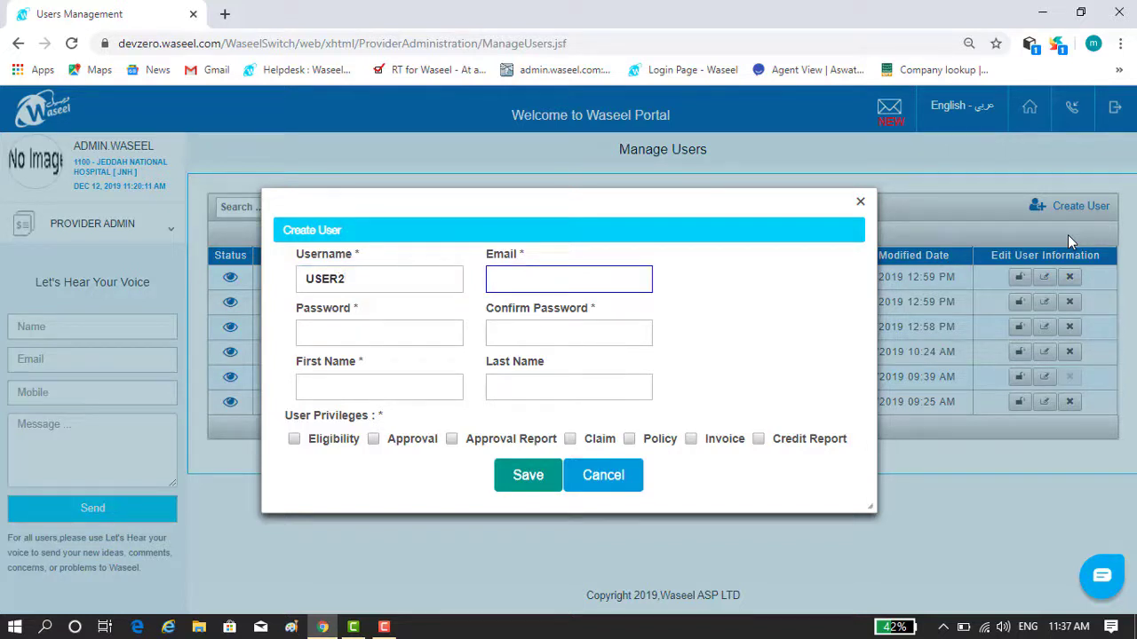
pyautogui.write('user@example.com')
pyautogui.press('Tab')
pyautogui.write('123456')
pyautogui.press('Tab')
pyautogui.write('123456')
pyautogui.press('Tab')
pyautogui.write('userexample')
pyautogui.press('Tab')
pyautogui.write('example')
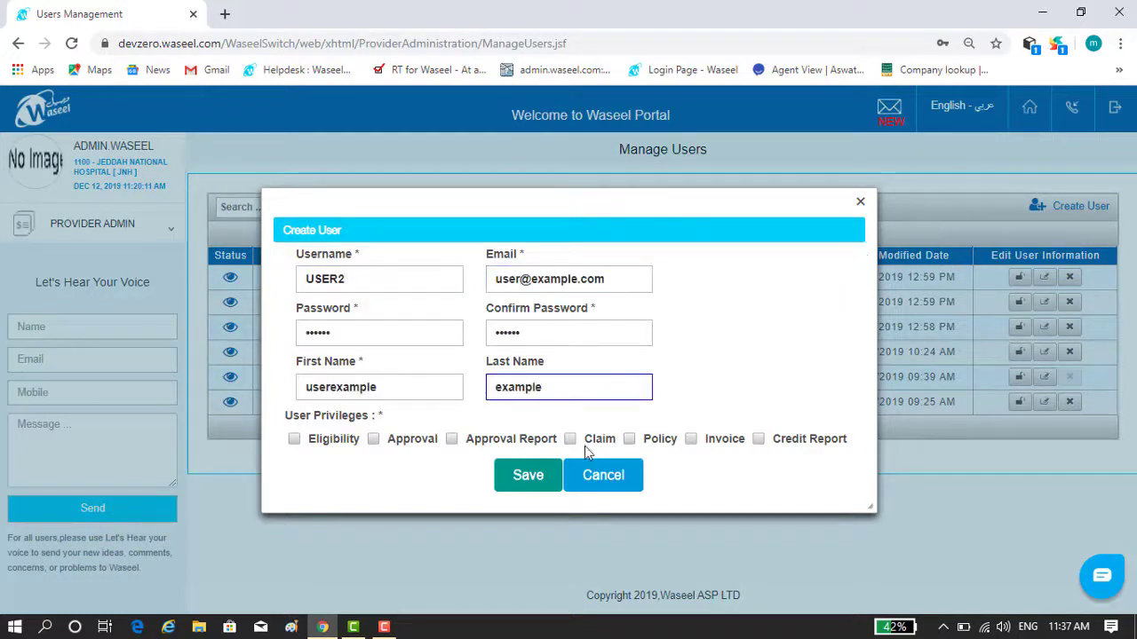
pyautogui.click(293, 438)
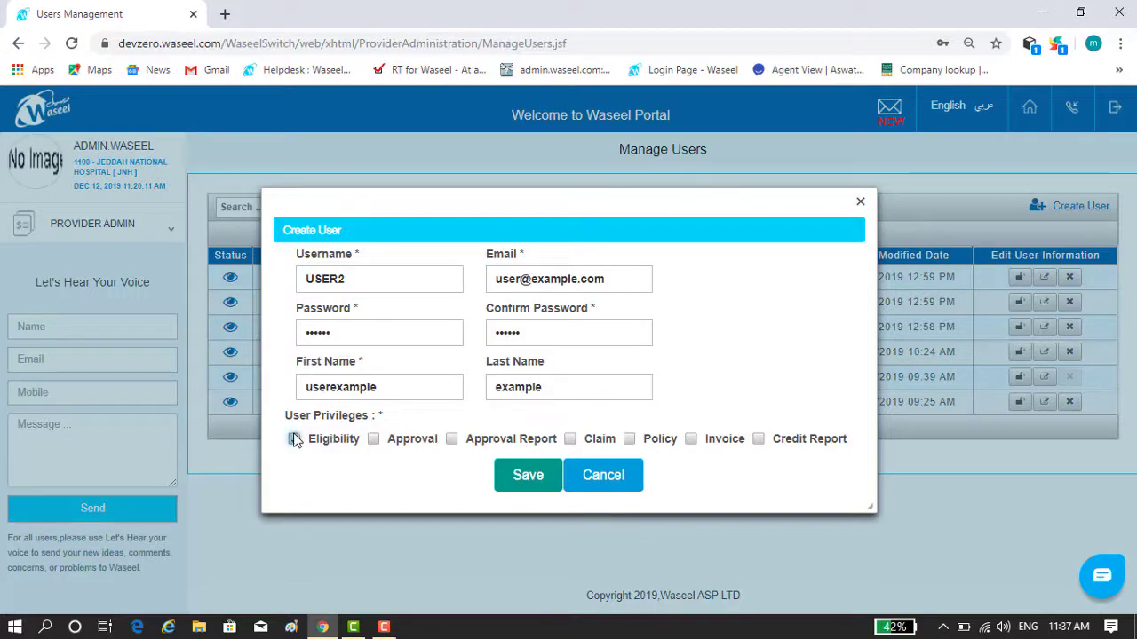
pyautogui.click(527, 475)
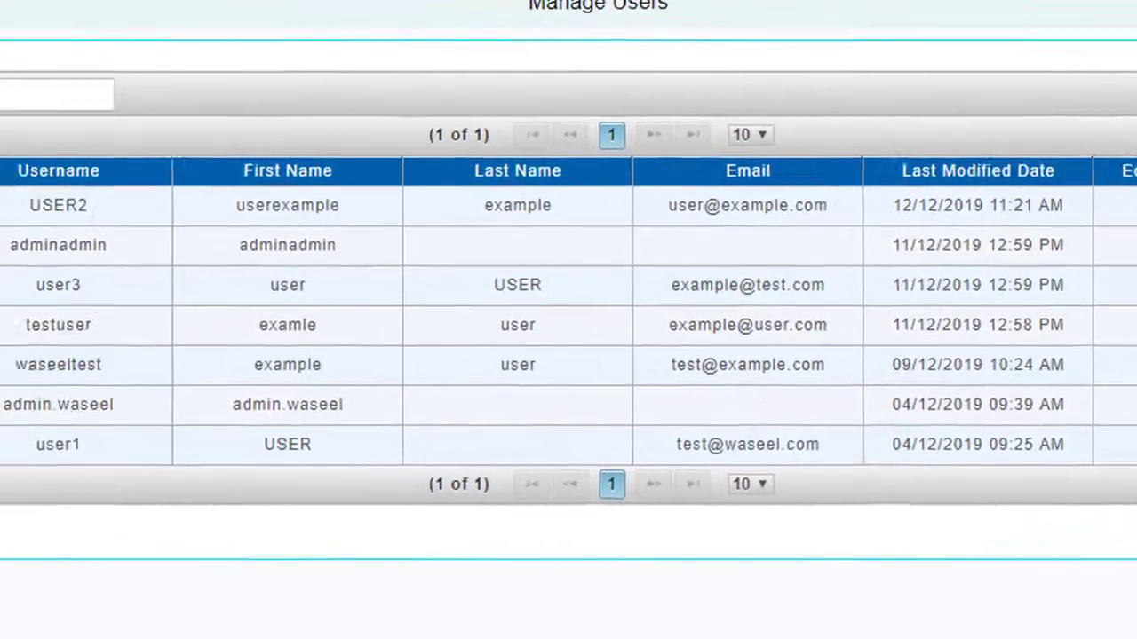
# - Edit the fifth user, removing Eligibility privilege, keeping the status enabled, and update
pyautogui.click(994, 379)
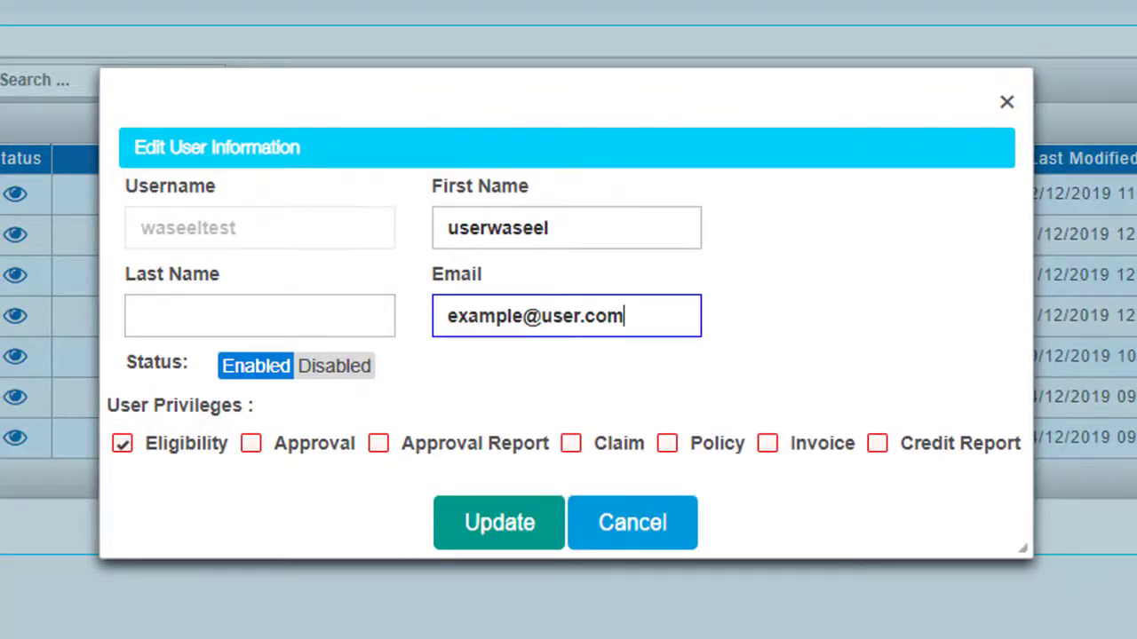
pyautogui.click(121, 444)
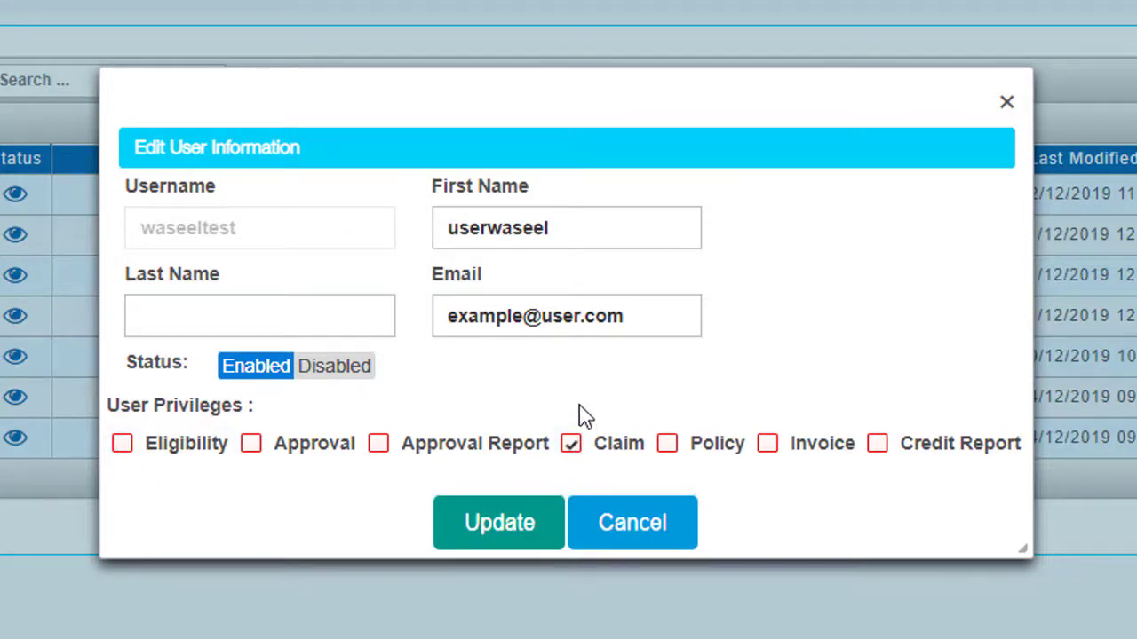
pyautogui.click(317, 373)
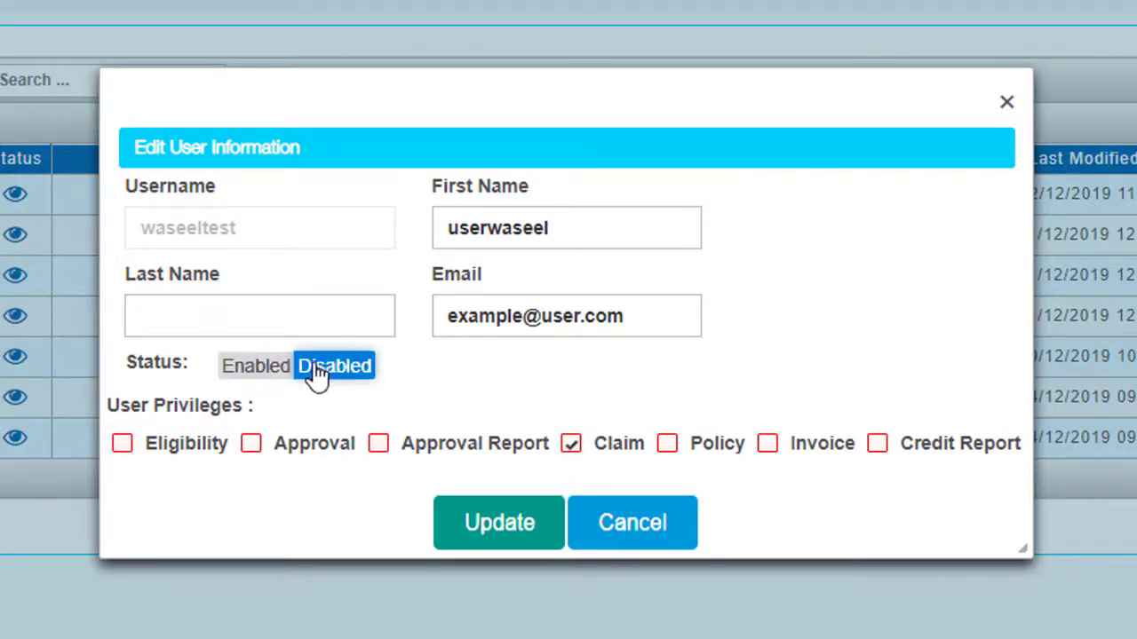
pyautogui.click(256, 371)
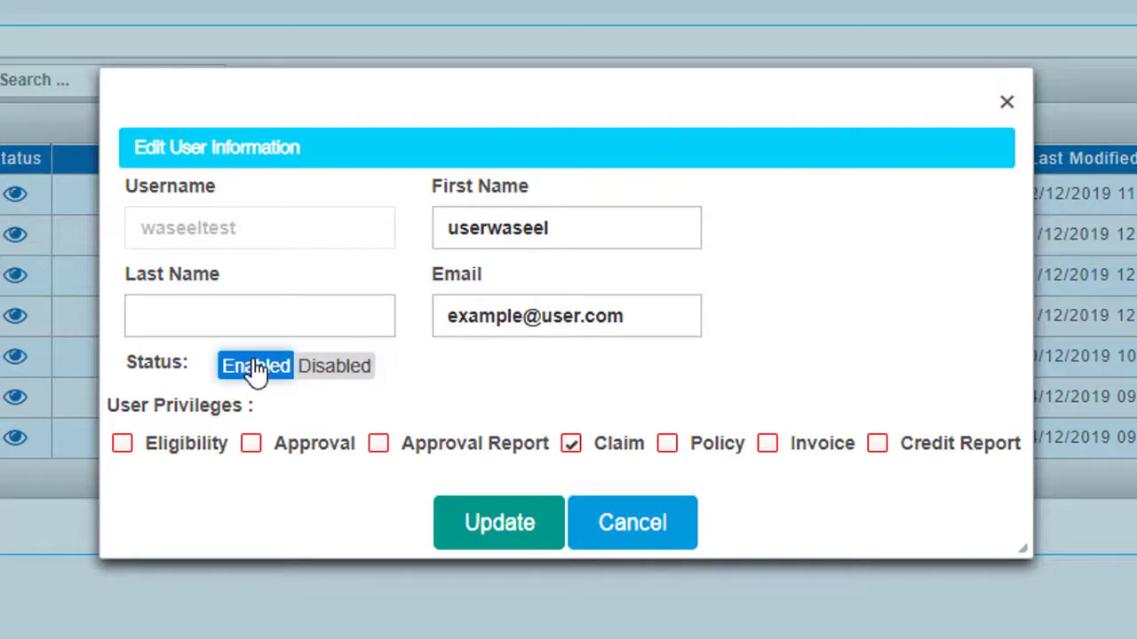
pyautogui.click(486, 524)
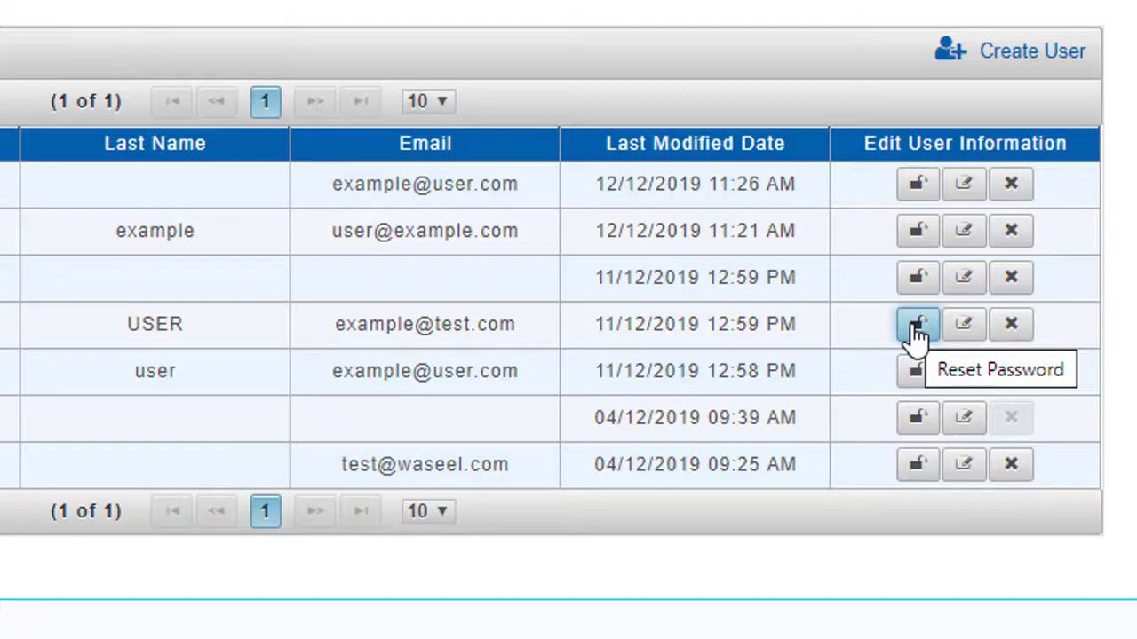
# - Reset user3's password, entering the new password and its confirmation
pyautogui.click(916, 327)
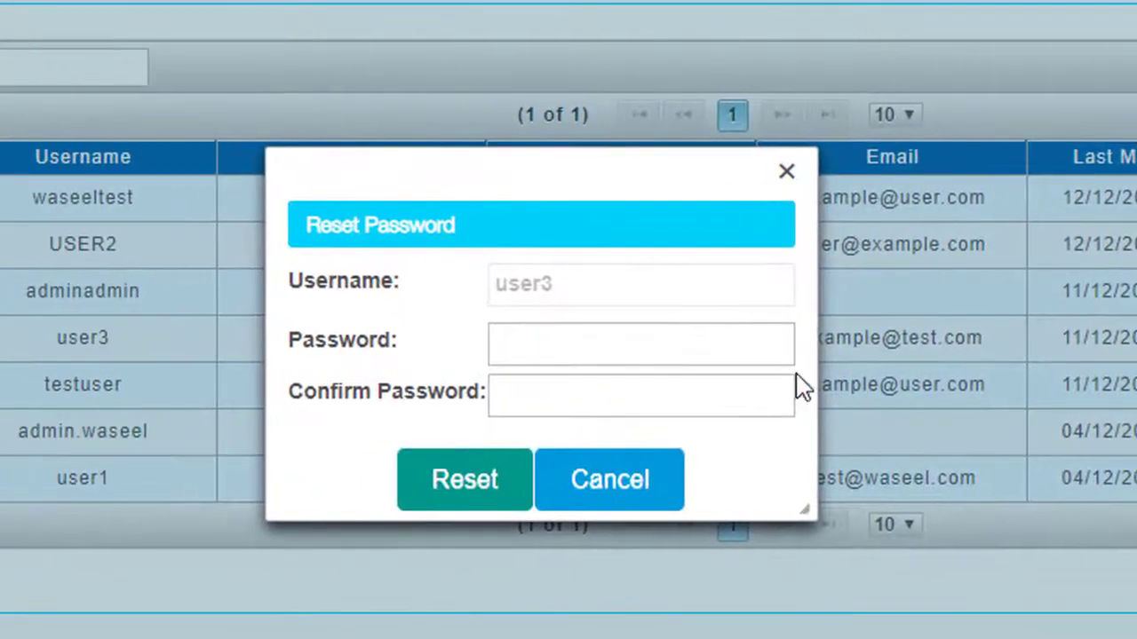
pyautogui.click(765, 351)
pyautogui.write('123')
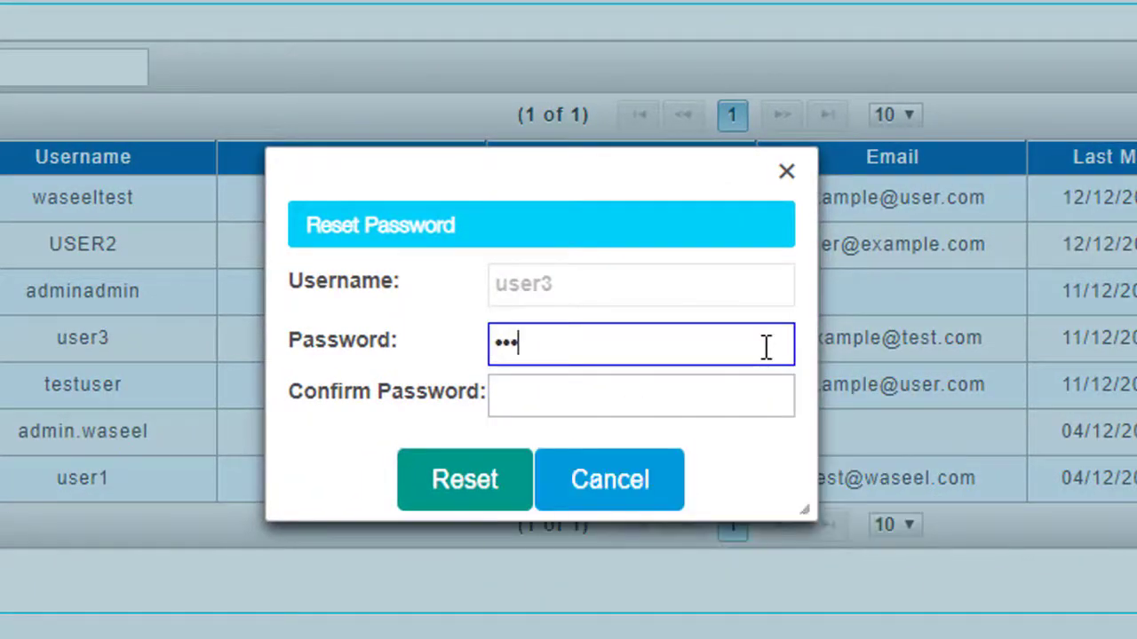
pyautogui.write('456')
pyautogui.click(681, 405)
pyautogui.write('12345')
pyautogui.click(517, 482)
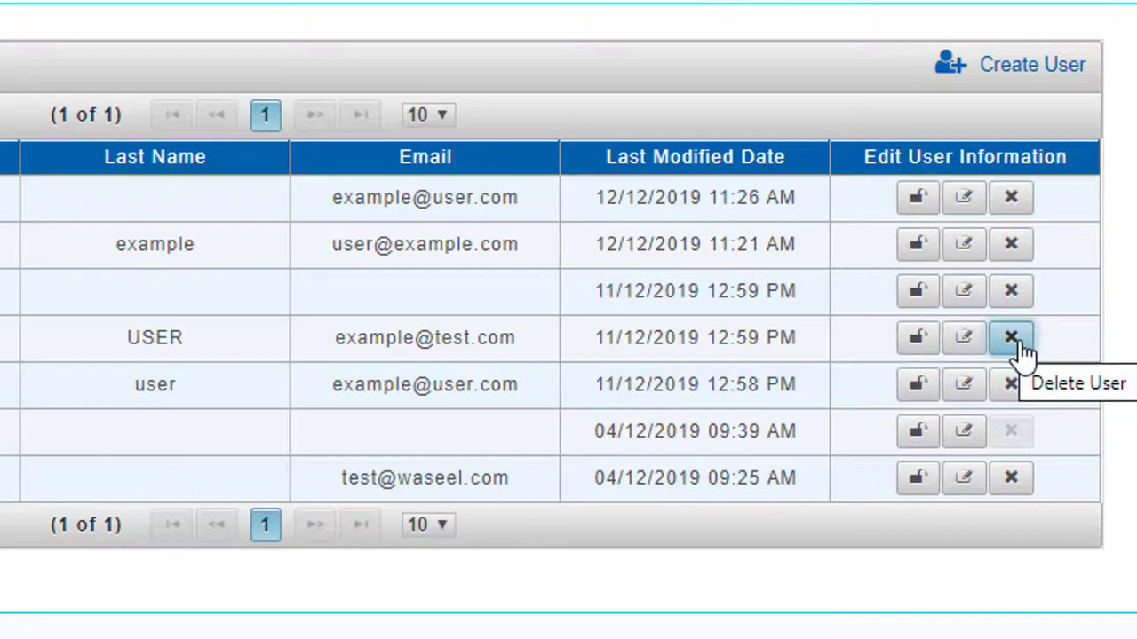
# - Choose Delete User (X) on user3's row to get the delete confirmation prompt
pyautogui.click(1012, 339)
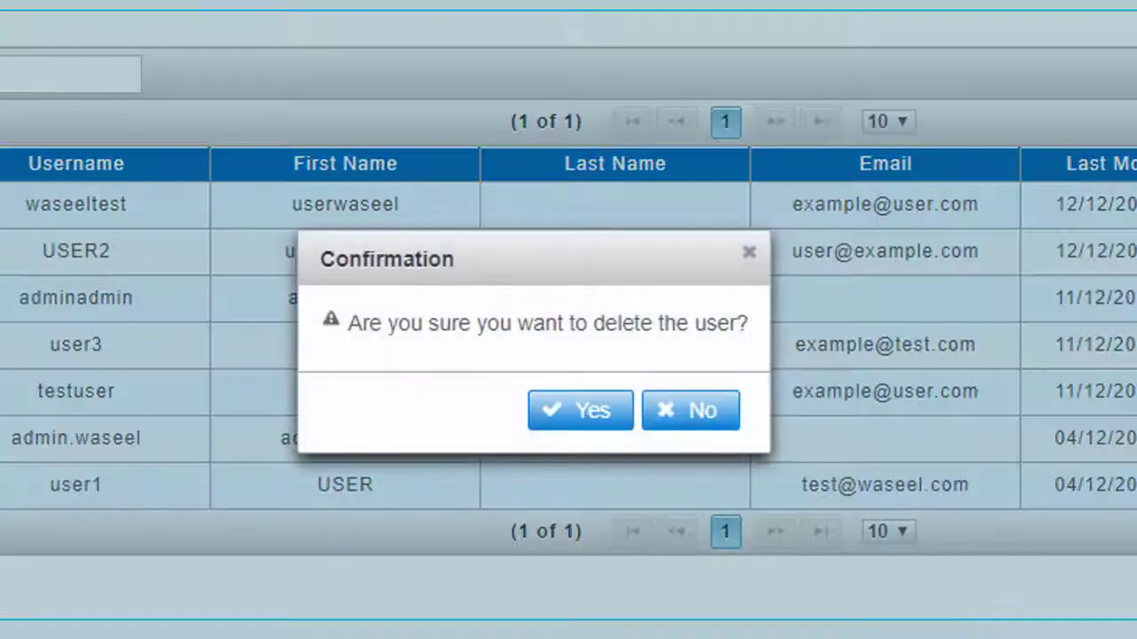